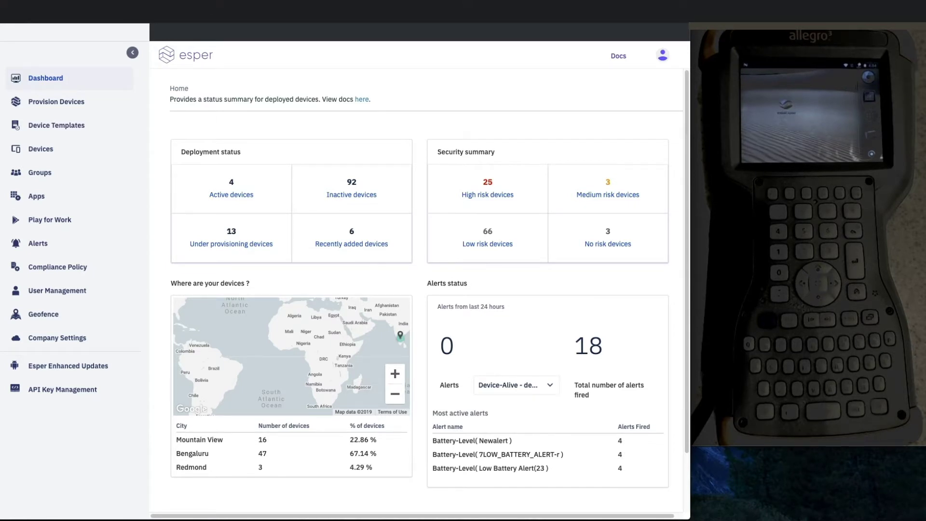
# Step: Switch from the dashboard to the Device Templates list in the sidebar
pyautogui.click(75, 125)
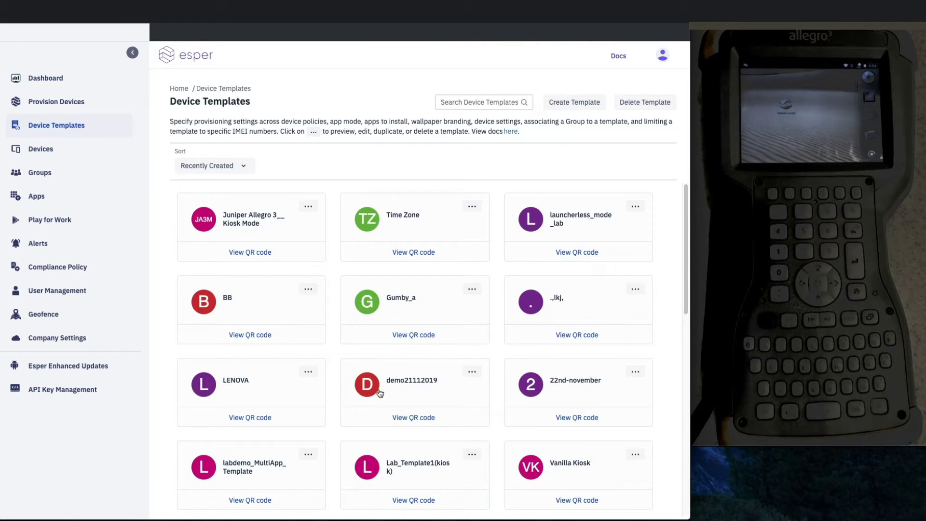
# Step: Edit the Juniper Allegro 3__Kiosk Mode template and jump to its Compliance Policy step
pyautogui.click(308, 207)
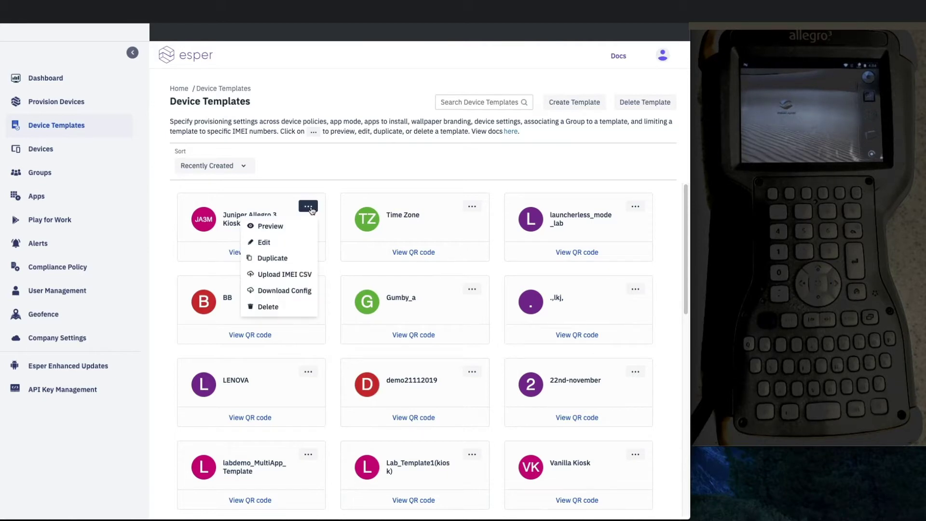
pyautogui.click(264, 241)
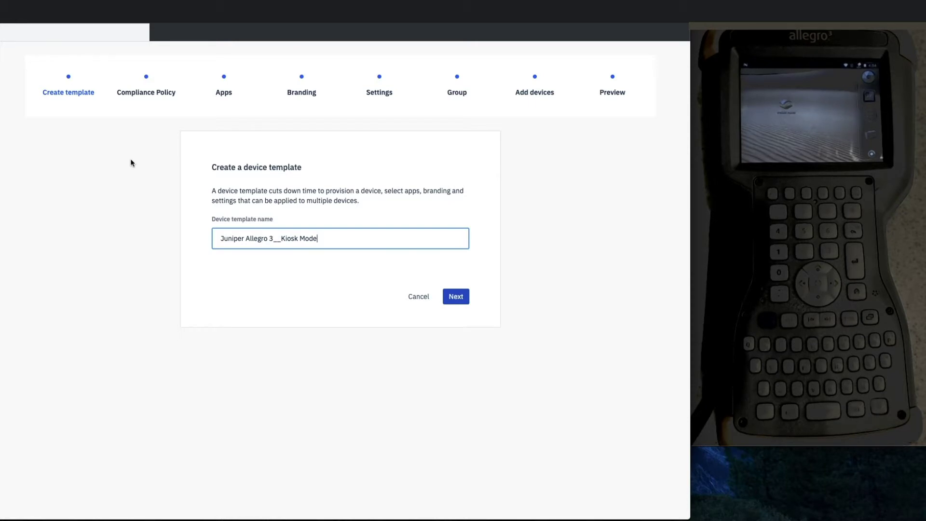
pyautogui.click(152, 96)
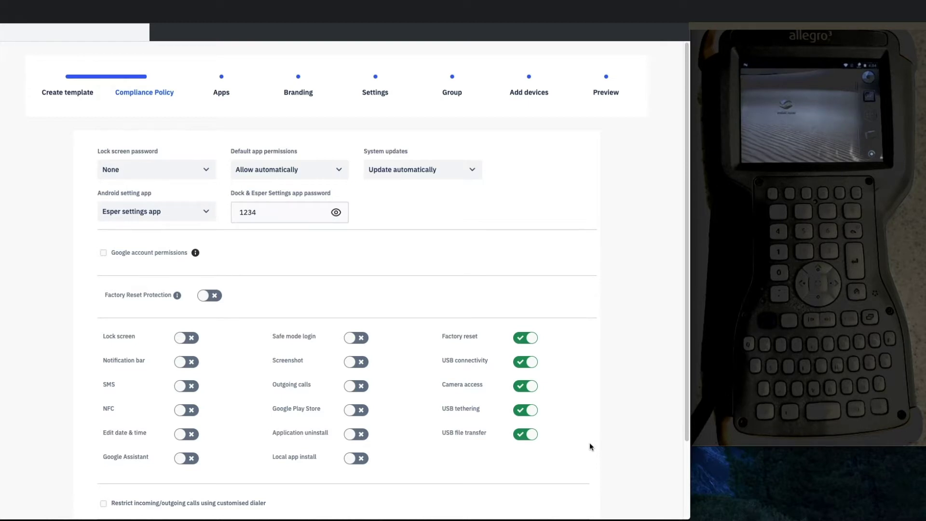
# Step: Leave auto-allowed app permissions and automatic system updates unchanged, advancing to the Apps step
pyautogui.scroll(-2, 589, 446)
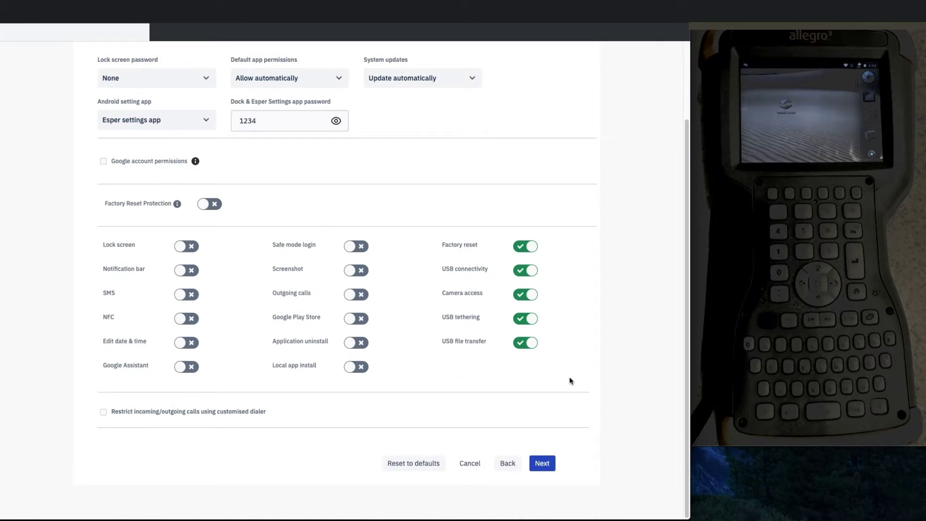
pyautogui.click(542, 463)
# Step: Review the kiosk app list, keeping Device ID 1.3.2 launching on boot, and continue
pyautogui.scroll(2, 344, 220)
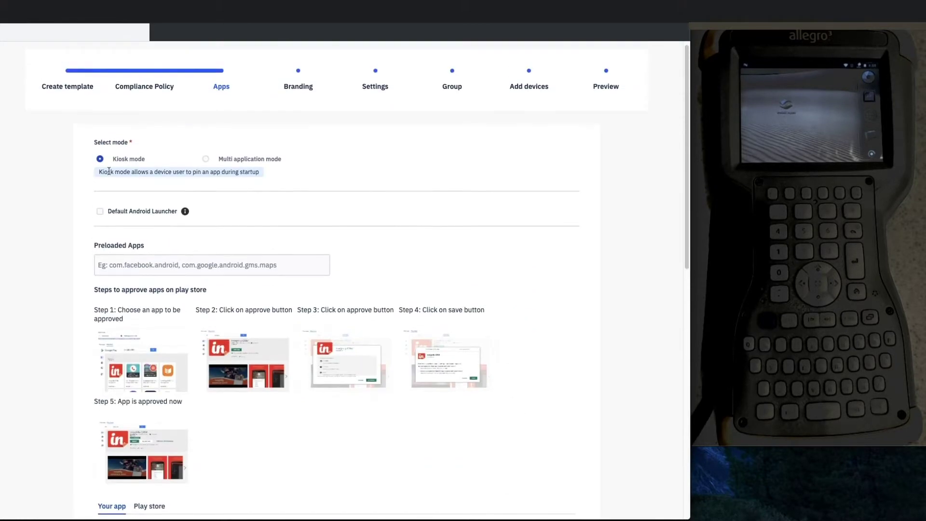
pyautogui.scroll(-7, 192, 181)
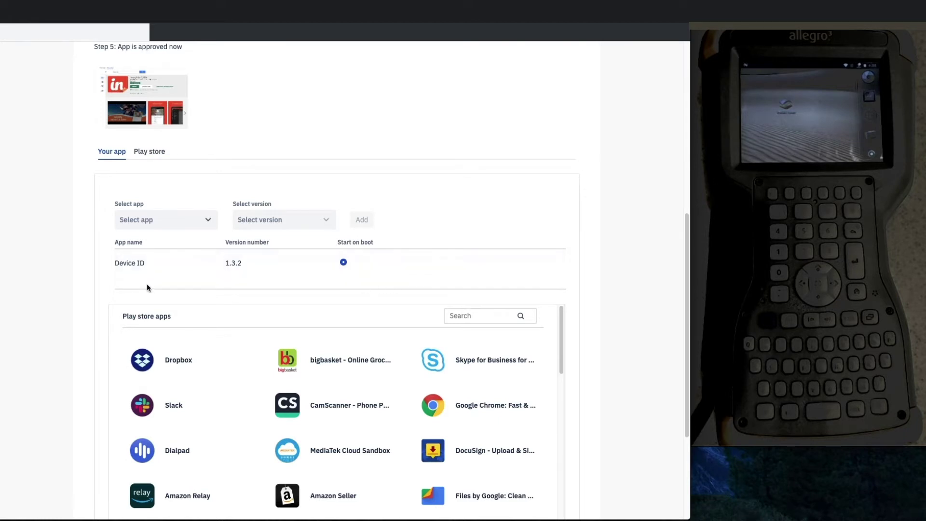
pyautogui.scroll(-5, 149, 290)
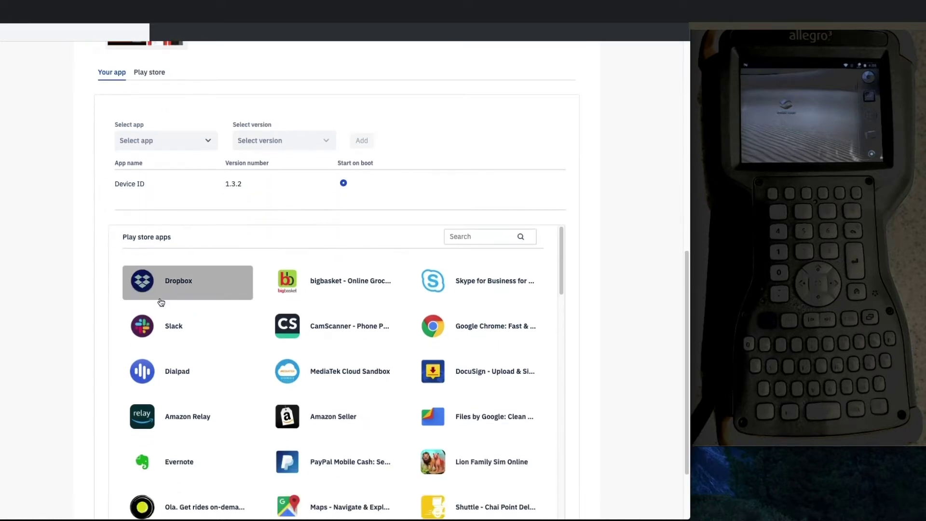
pyautogui.scroll(-2, 72, 331)
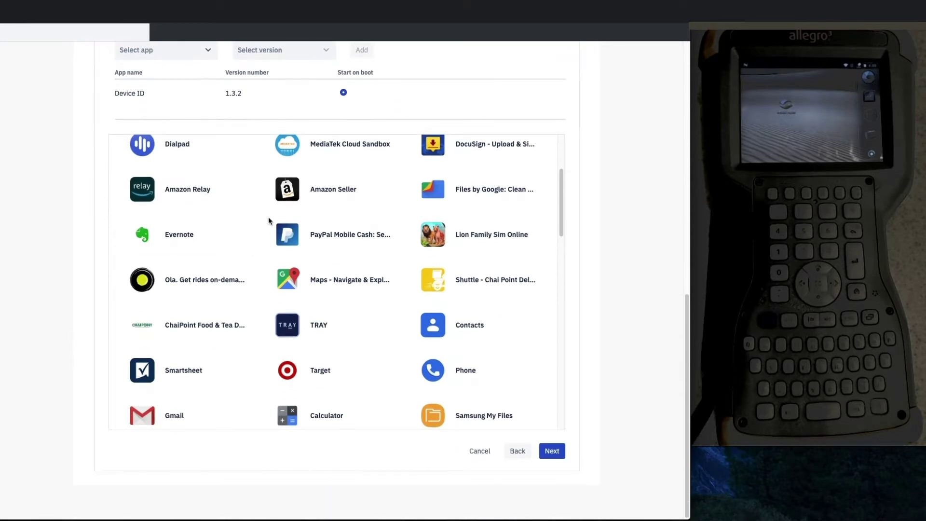
pyautogui.scroll(3, 209, 252)
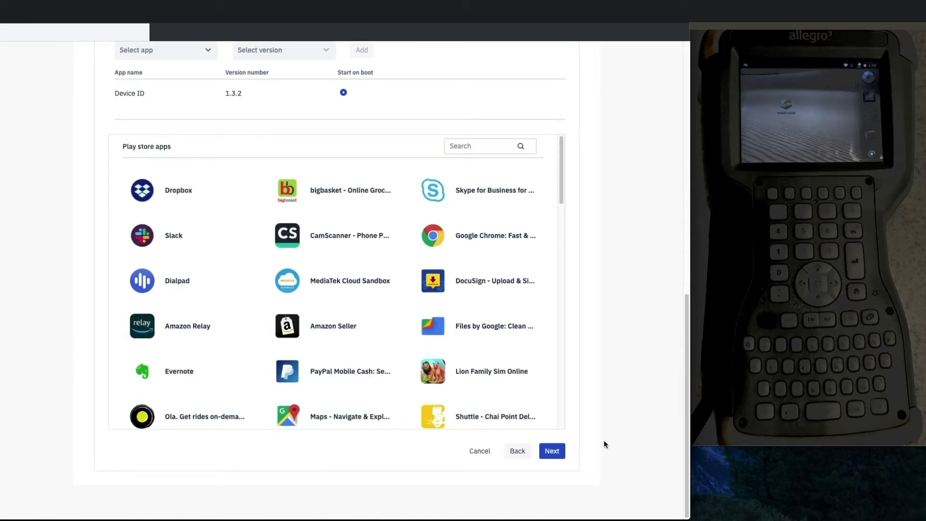
pyautogui.click(552, 452)
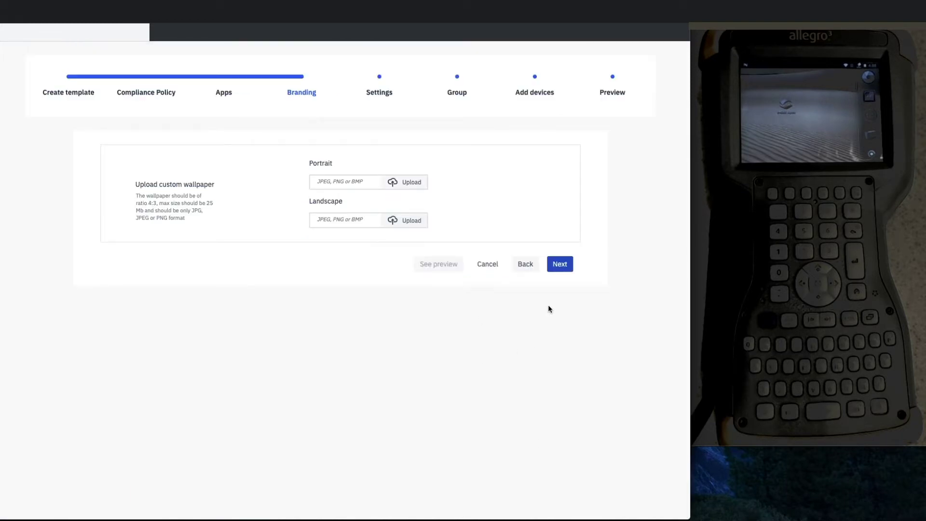
# Step: Skip custom wallpapers and keep the device settings unchanged, advancing to the Group step
pyautogui.click(559, 263)
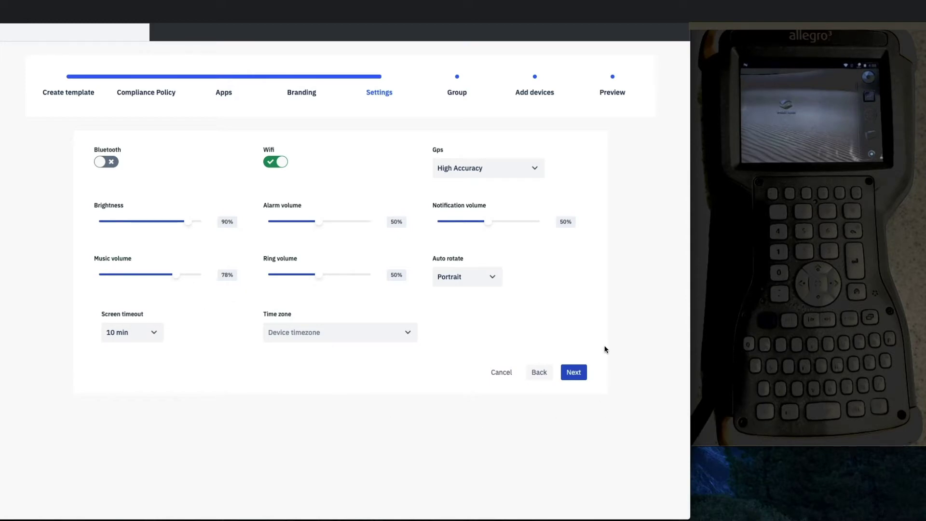
pyautogui.click(573, 373)
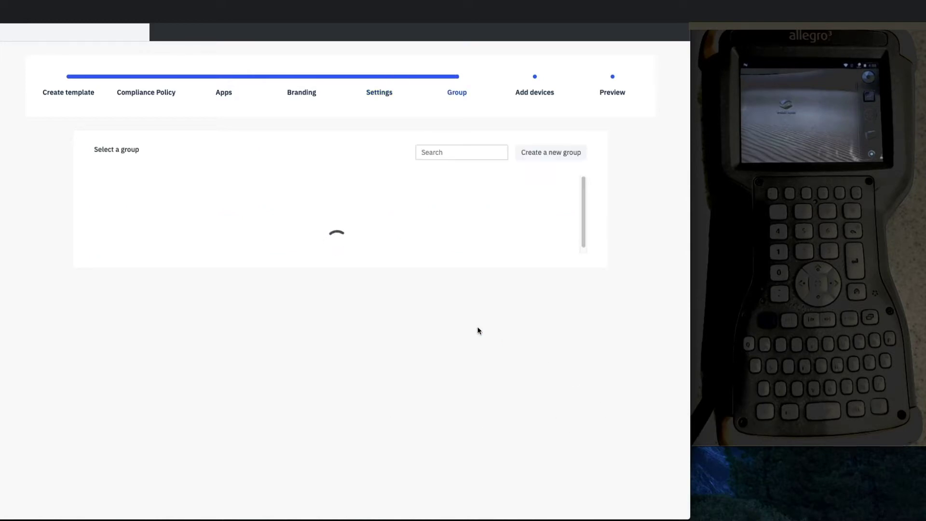
# Step: Keep the Juniper group, add no IMEIs, review the preview, and update the template
pyautogui.scroll(-10, 478, 347)
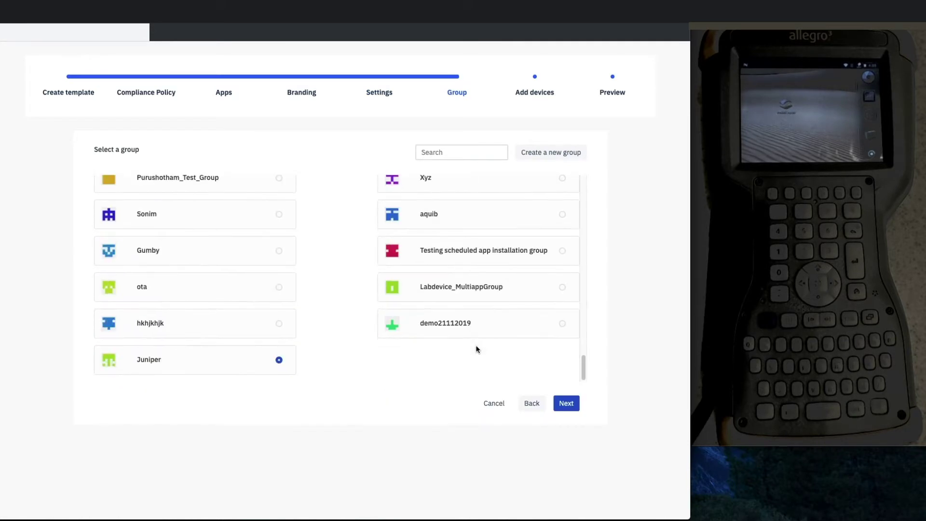
pyautogui.click(566, 404)
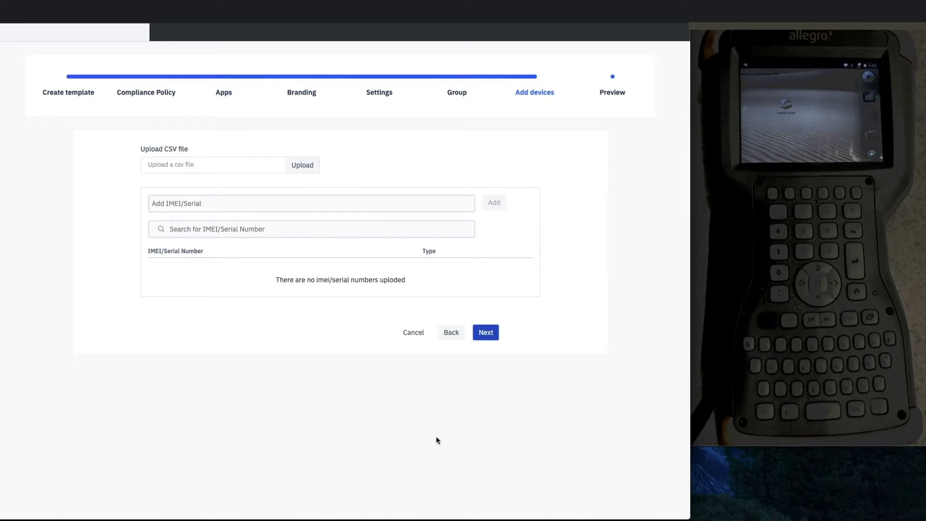
pyautogui.click(486, 332)
pyautogui.scroll(-10, 584, 402)
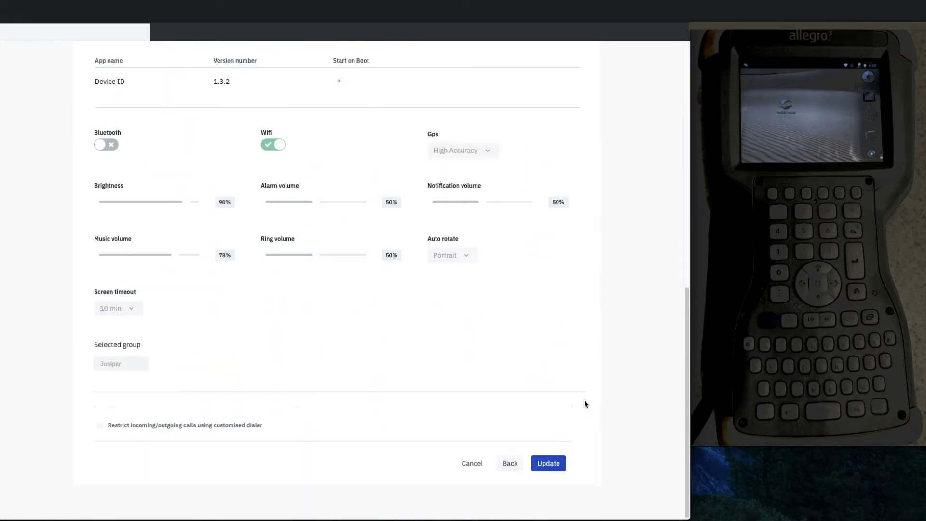
pyautogui.click(553, 462)
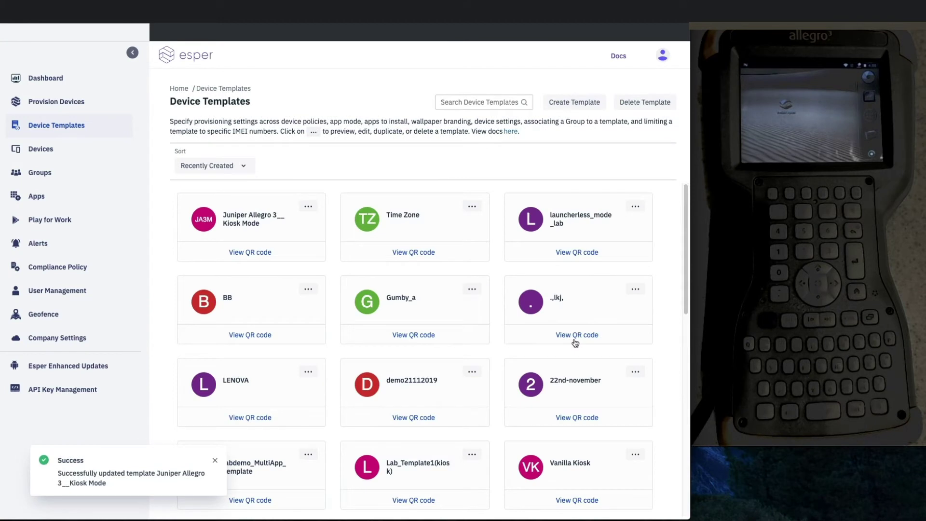
# Step: Dismiss the success message and enlarge the Device Provisioner login window to full screen
pyautogui.click(215, 460)
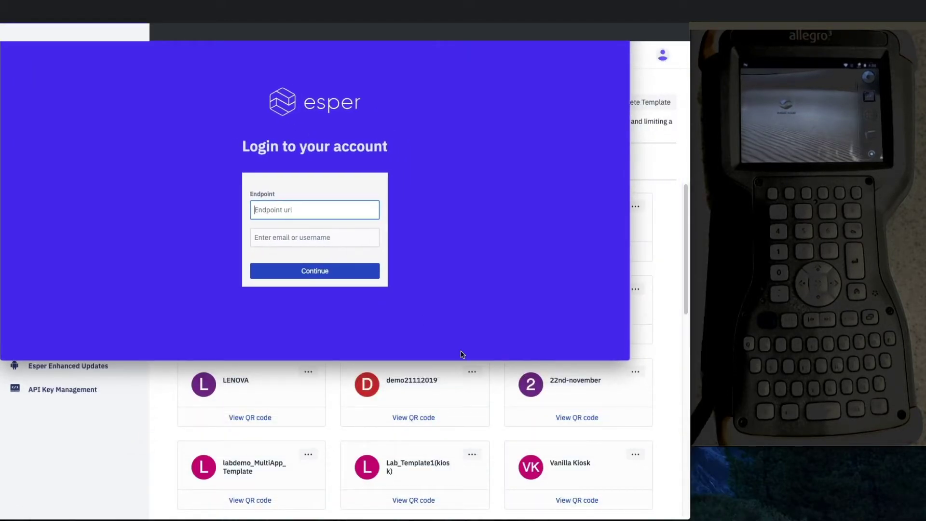
pyautogui.moveTo(620, 361); pyautogui.dragTo(707, 514)
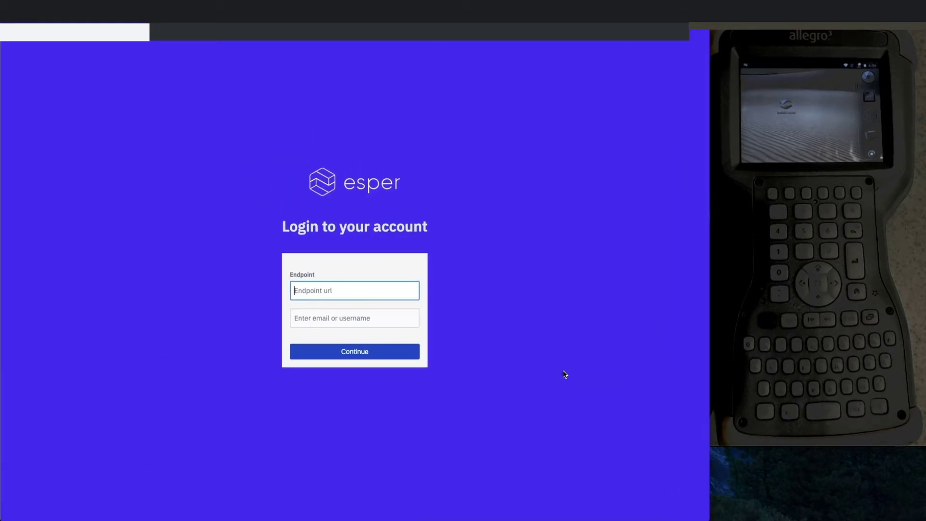
# Step: Log in to the demo.esper.cloud endpoint with the account username and password
pyautogui.write('demo.esper.cloud')
pyautogui.click(354, 318)
pyautogui.write('esper')
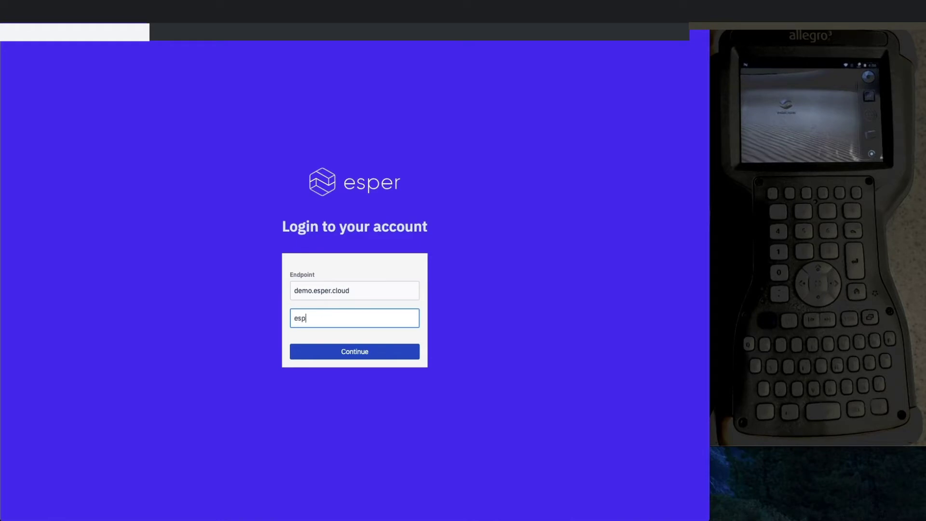
pyautogui.write('dse')
pyautogui.press('BackSpace')
pyautogui.press('BackSpace')
pyautogui.write('ev')
pyautogui.click(377, 357)
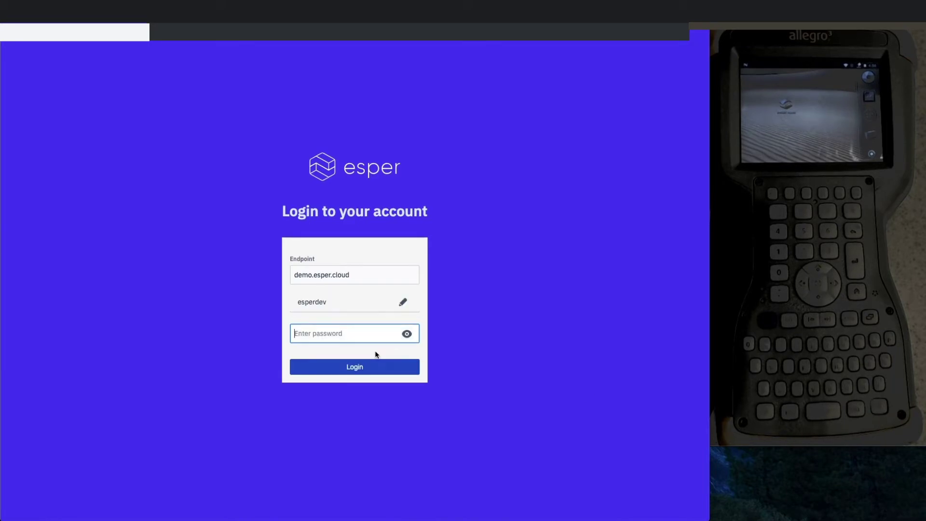
pyautogui.write('•••••••••')
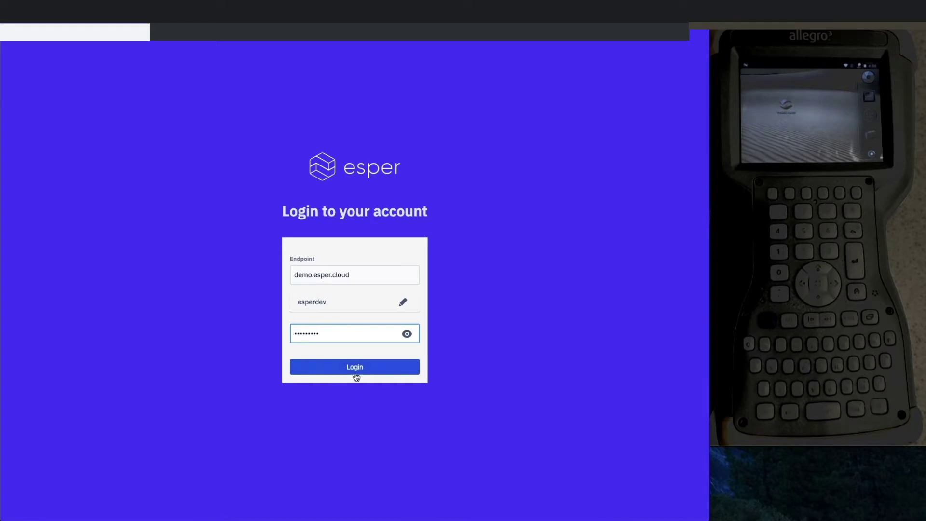
pyautogui.click(355, 369)
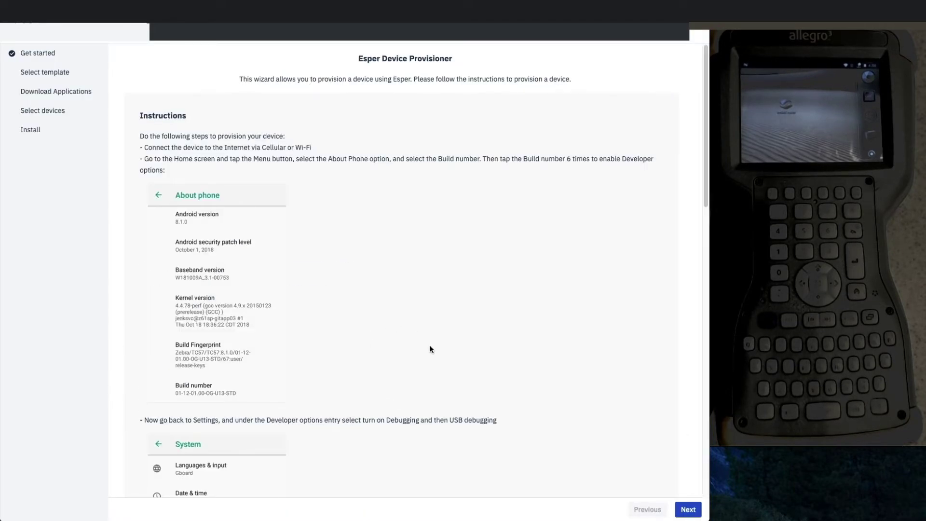
# Step: Read through the Get started provisioning instructions and proceed to template selection
pyautogui.scroll(-1, 430, 349)
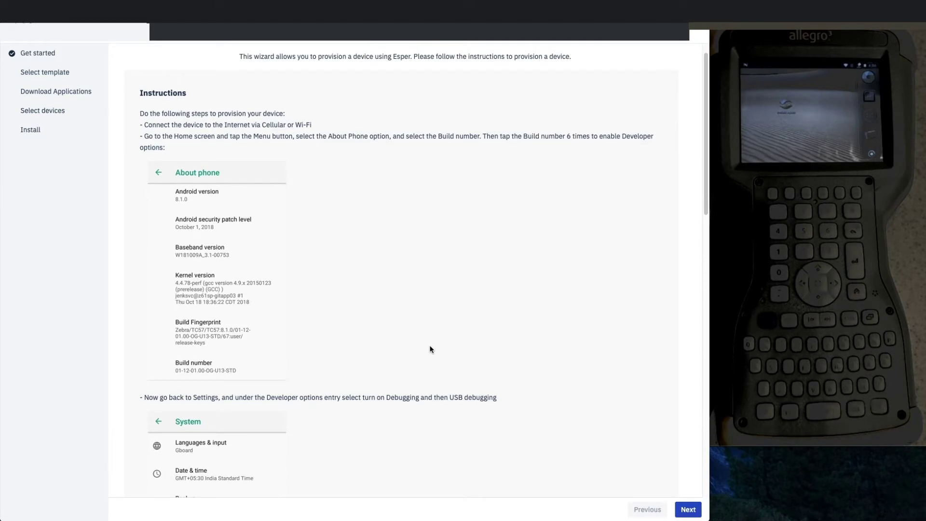
pyautogui.scroll(-2, 431, 349)
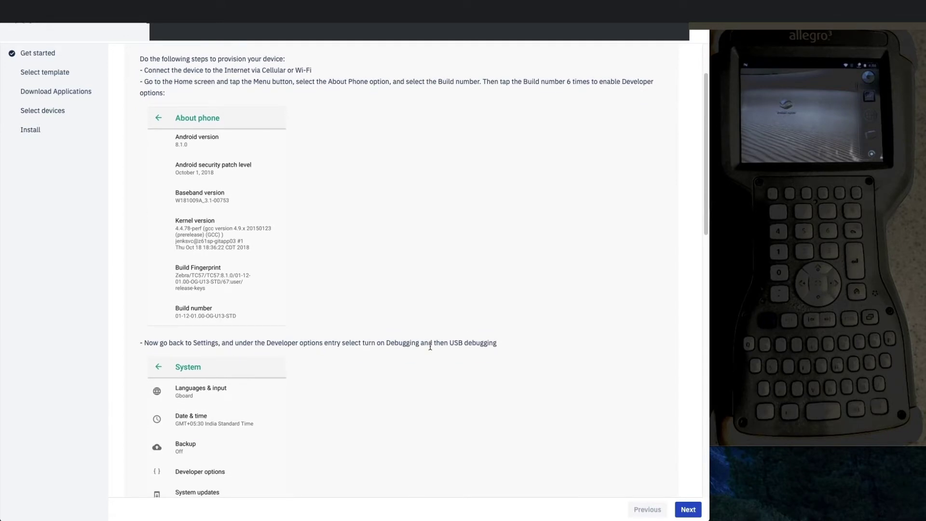
pyautogui.scroll(-14, 430, 346)
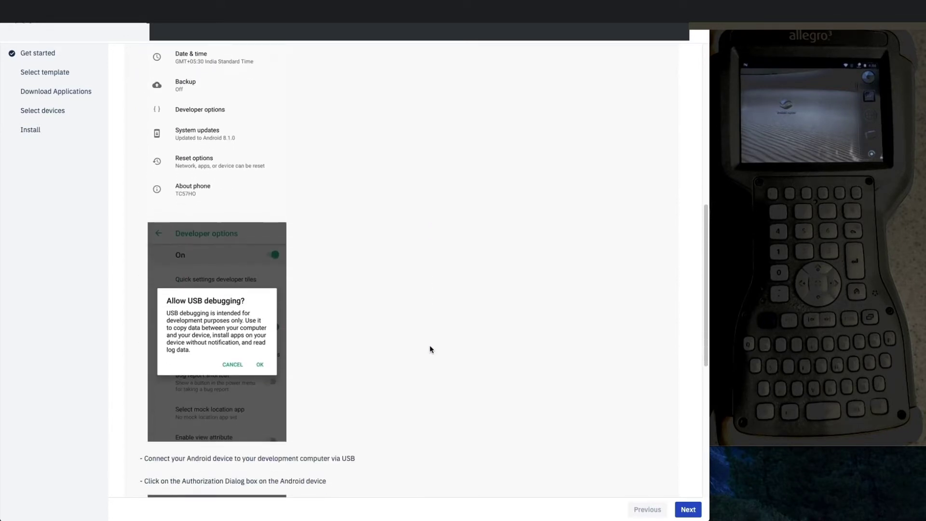
pyautogui.scroll(-7, 430, 349)
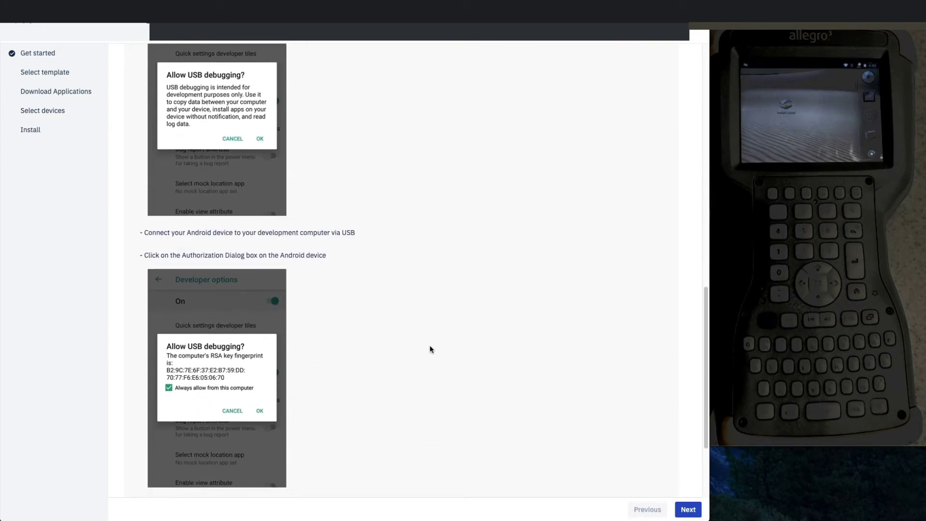
pyautogui.scroll(-5, 430, 349)
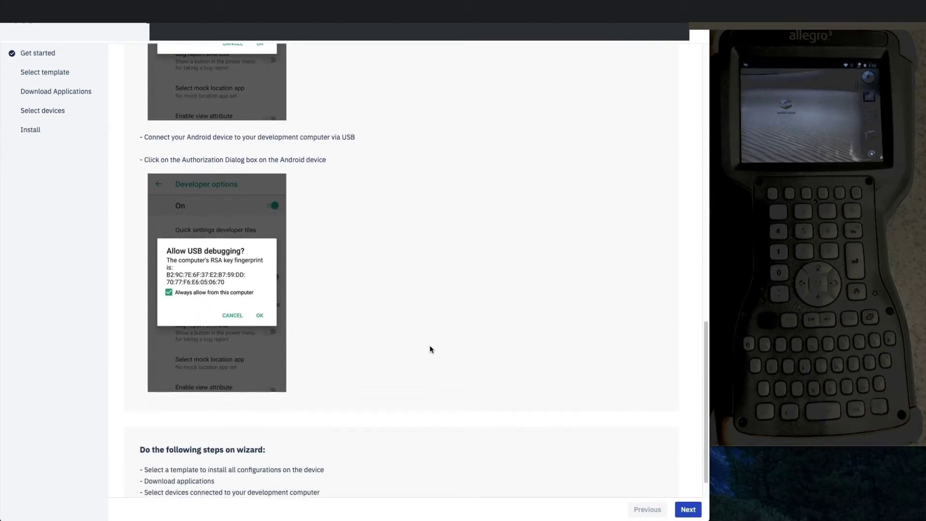
pyautogui.click(687, 509)
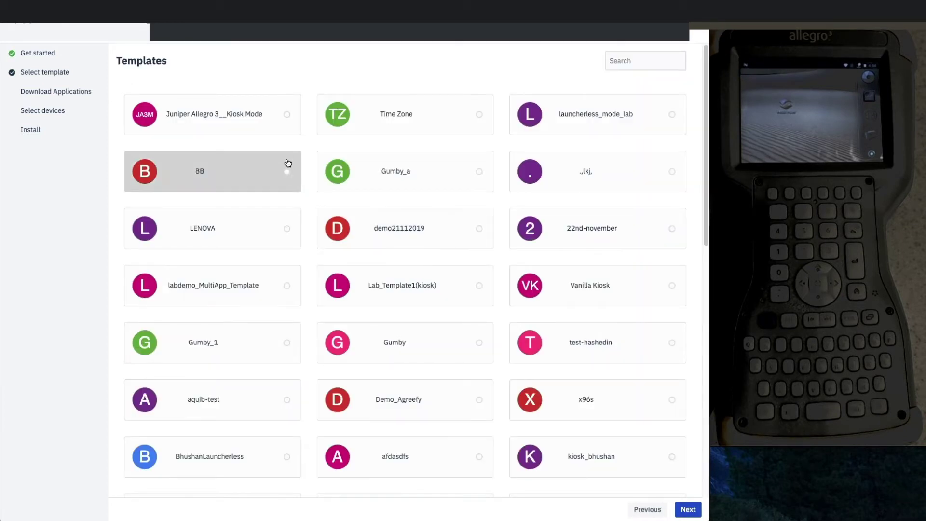
# Step: Choose the Juniper Allegro 3__Kiosk Mode template and pass its Download Applications step
pyautogui.click(286, 115)
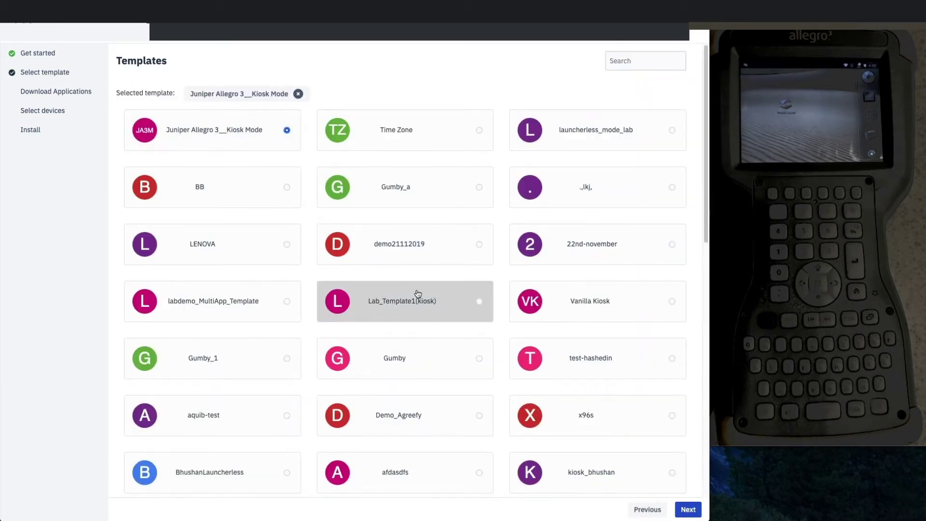
pyautogui.click(683, 505)
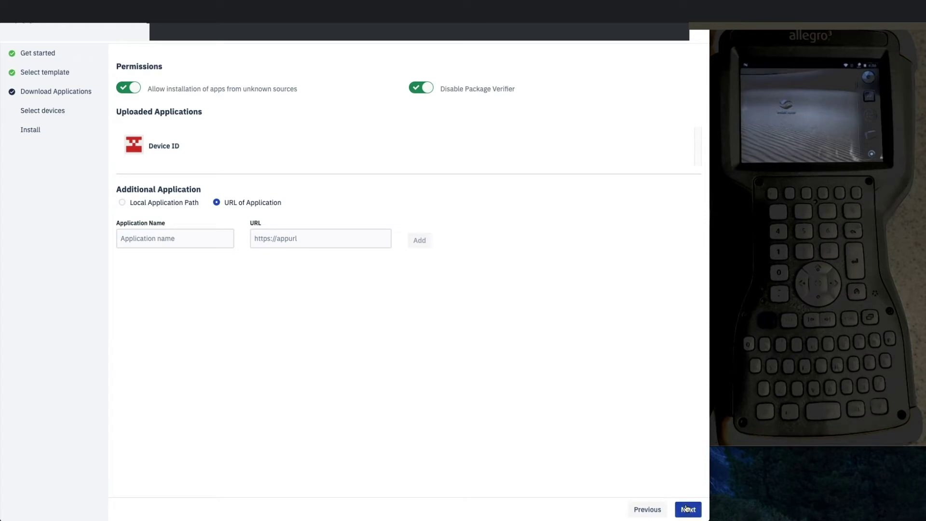
pyautogui.click(687, 508)
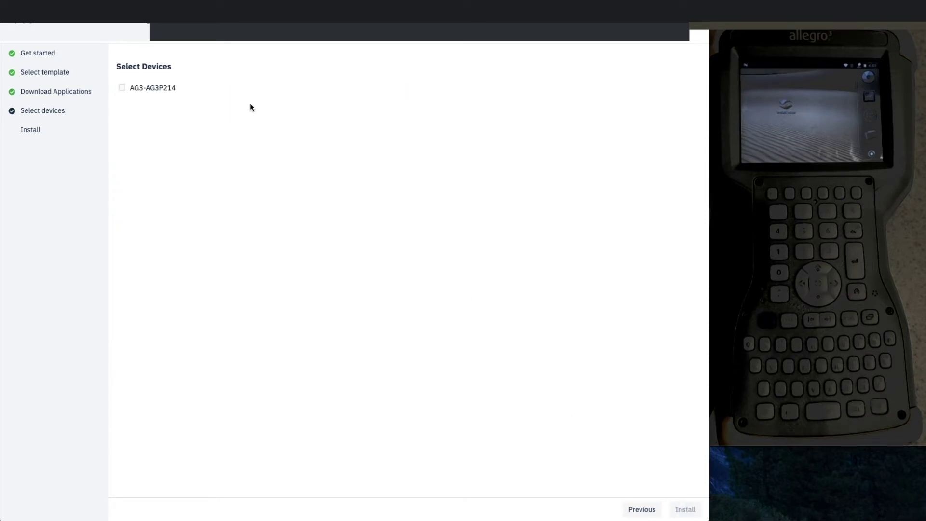
# Step: Start installing the template on AG3-AG3P214 and expand its list of installation steps
pyautogui.click(122, 88)
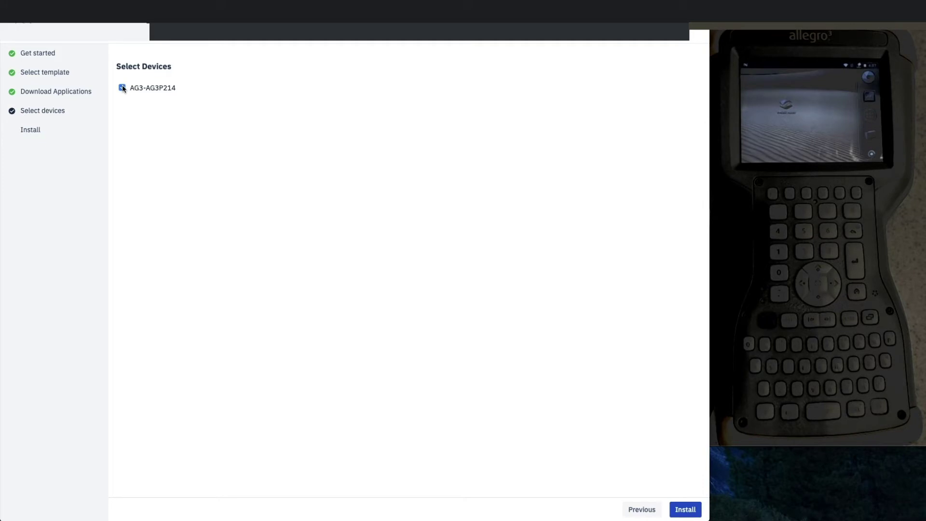
pyautogui.click(685, 509)
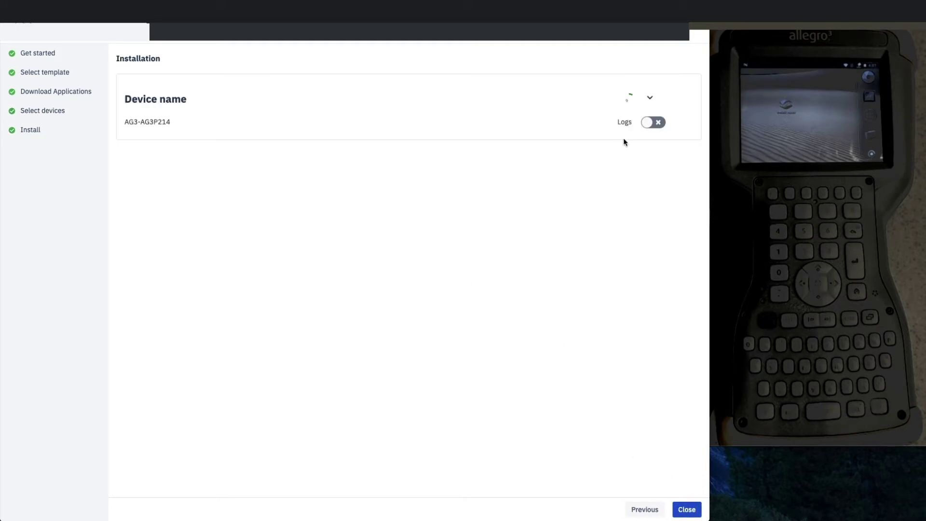
pyautogui.click(650, 98)
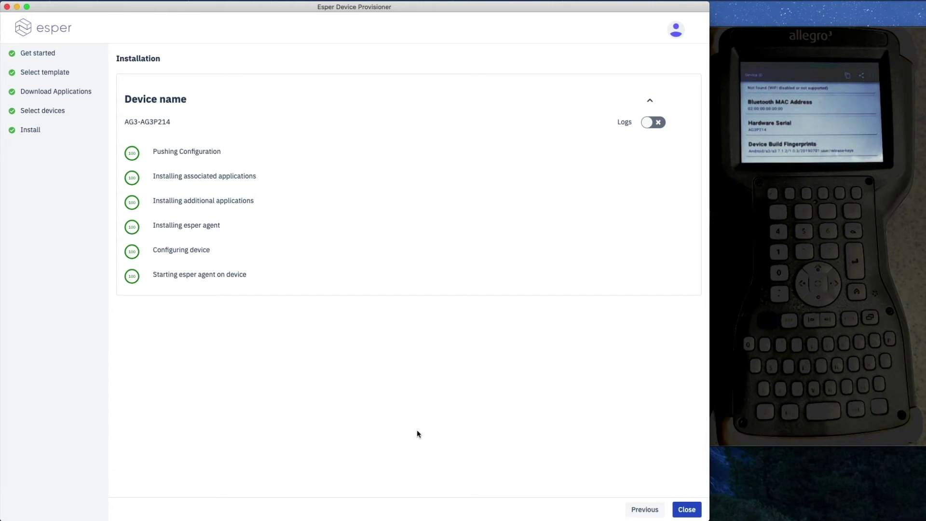
# Step: Let all six installation stages reach 100, then close the provisioner
pyautogui.click(687, 509)
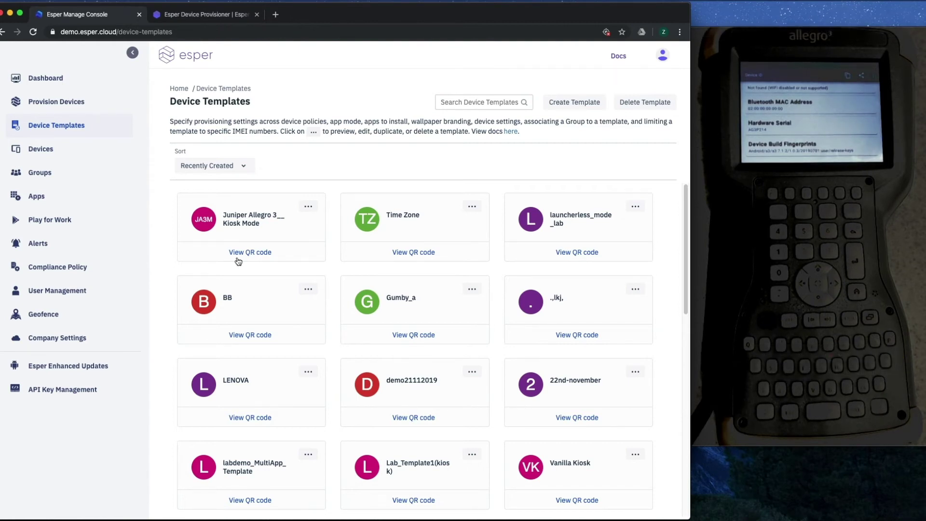
# Step: Go to the console's Devices page listing the provisioned devices
pyautogui.click(41, 149)
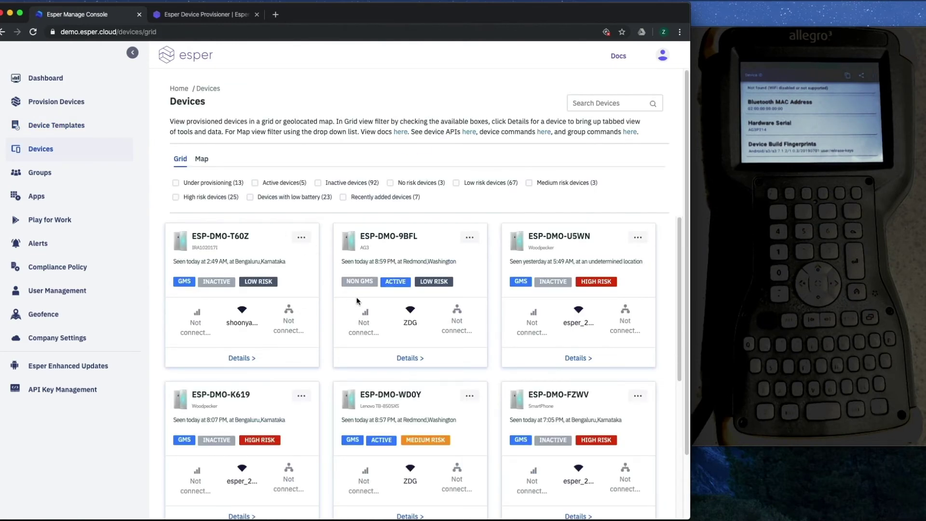
# Step: Open ESP-DMO-9BFL's details and look over its Information tab
pyautogui.click(414, 359)
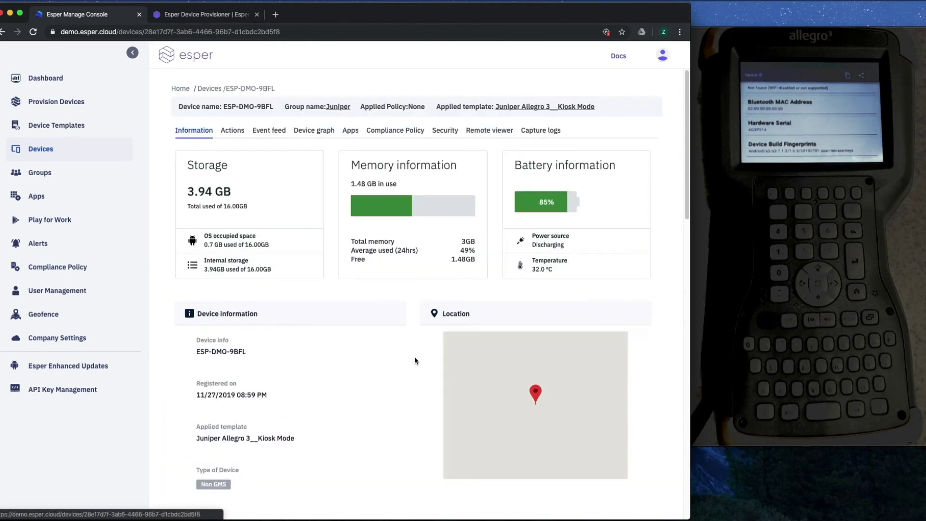
pyautogui.scroll(-7, 262, 341)
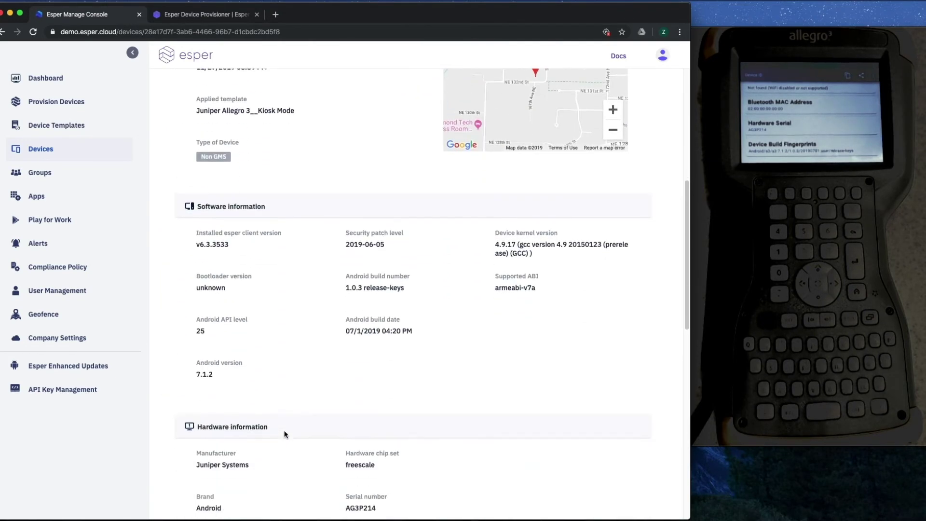
pyautogui.scroll(7, 284, 434)
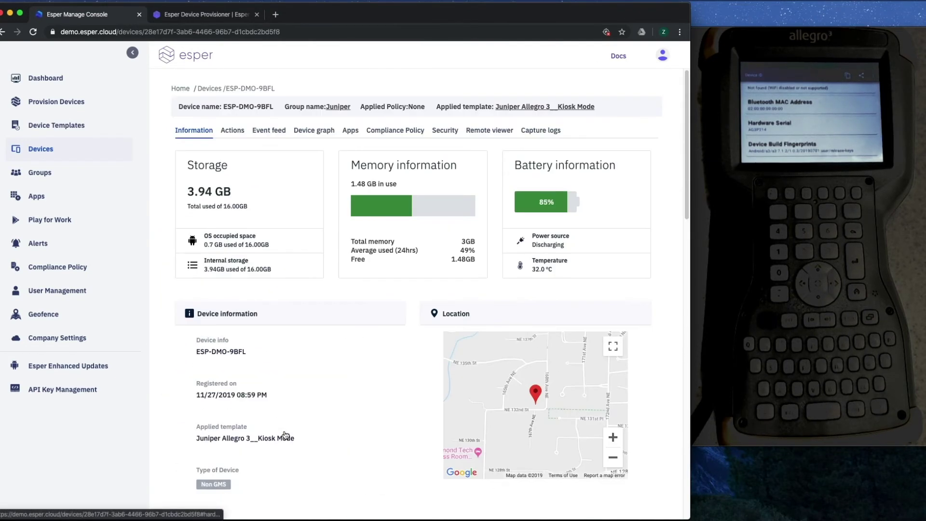
# Step: Review ESP-DMO-9BFL's remote actions, with the kiosk app pinned, then view its Event feed
pyautogui.click(236, 134)
pyautogui.scroll(-1, 430, 388)
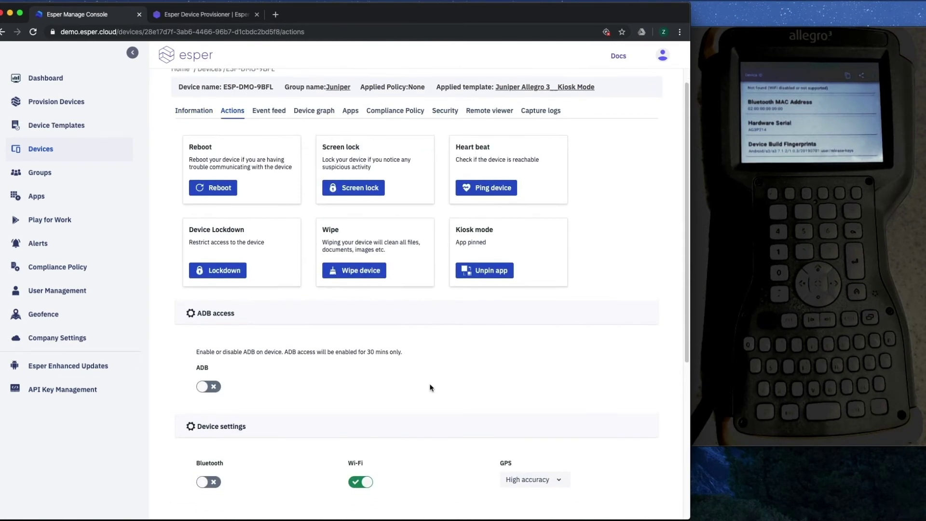
pyautogui.scroll(1, 431, 387)
pyautogui.scroll(-6, 431, 387)
pyautogui.scroll(6, 431, 387)
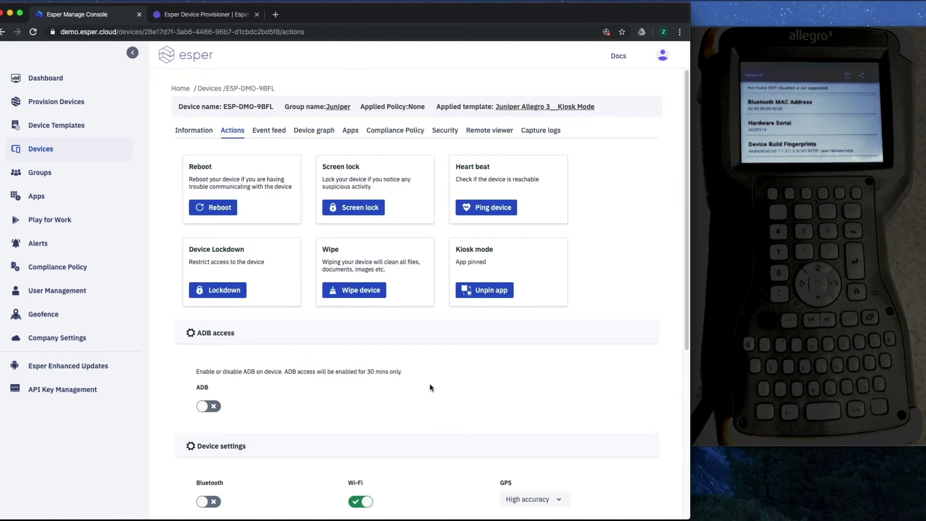
pyautogui.click(271, 131)
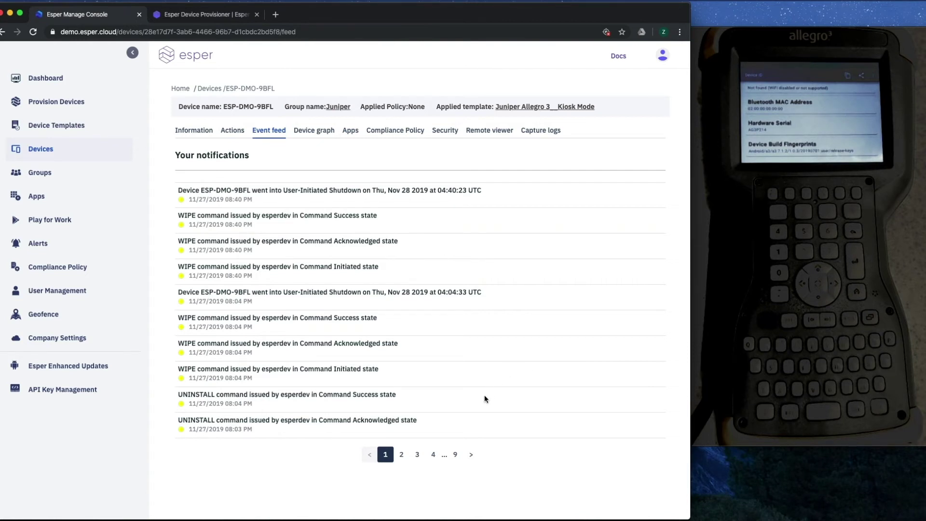
# Step: Review ESP-DMO-9BFL's Device graph charts, then list its apps, with Device ID approved
pyautogui.click(314, 131)
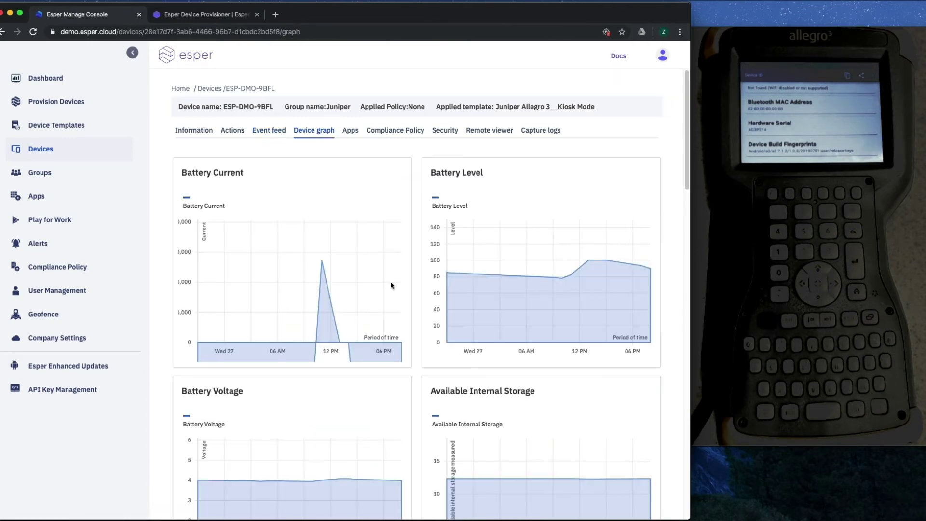
pyautogui.scroll(-5, 391, 285)
pyautogui.scroll(-15, 390, 285)
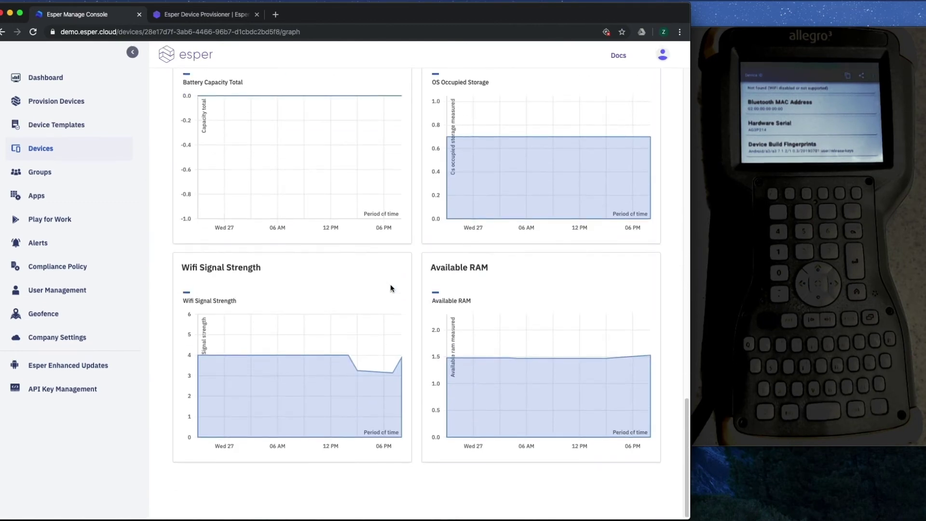
pyautogui.scroll(20, 391, 288)
pyautogui.click(350, 130)
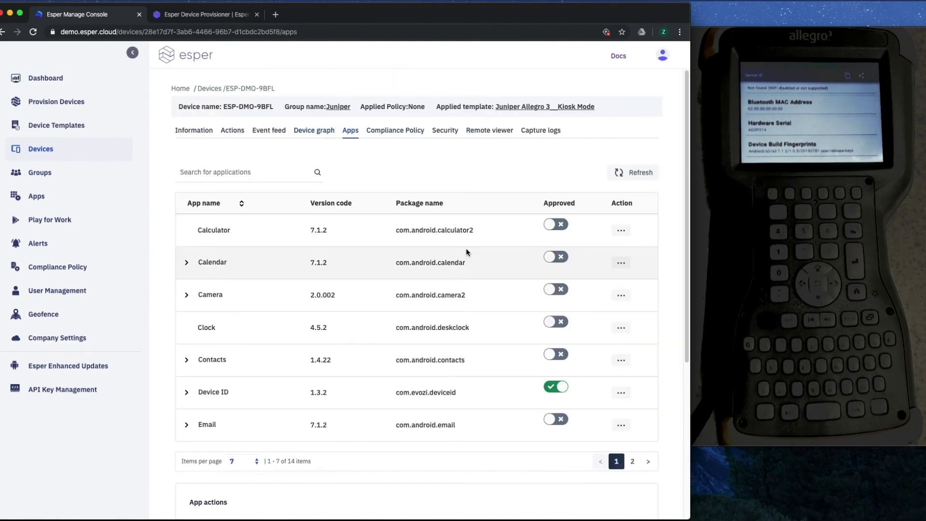
# Step: Check App actions, the empty Compliance Policy tab, and the Security risk report
pyautogui.scroll(-1, 519, 430)
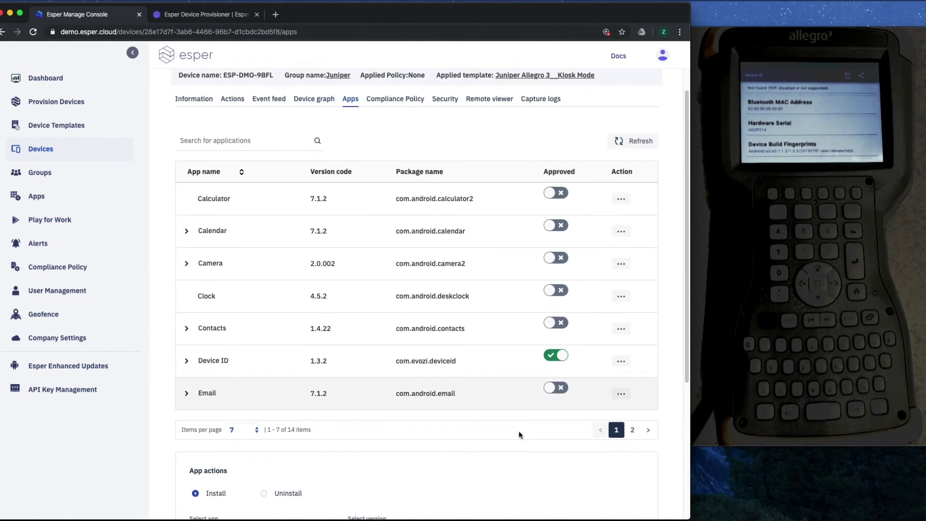
pyautogui.scroll(-3, 518, 431)
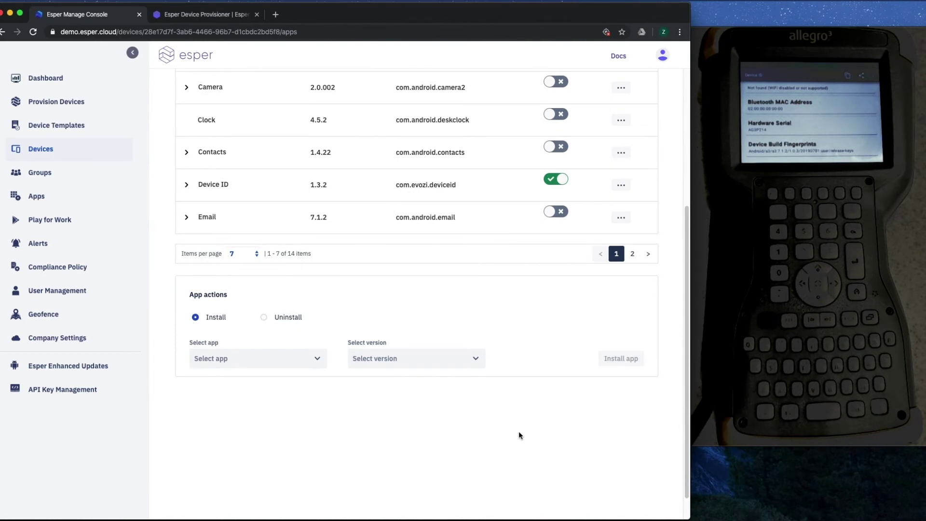
pyautogui.scroll(4, 519, 433)
pyautogui.click(395, 130)
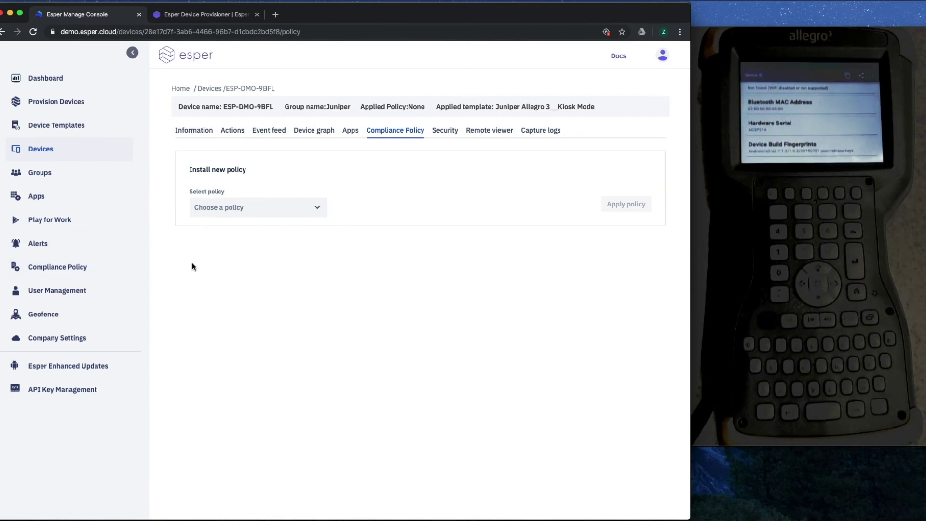
pyautogui.click(449, 133)
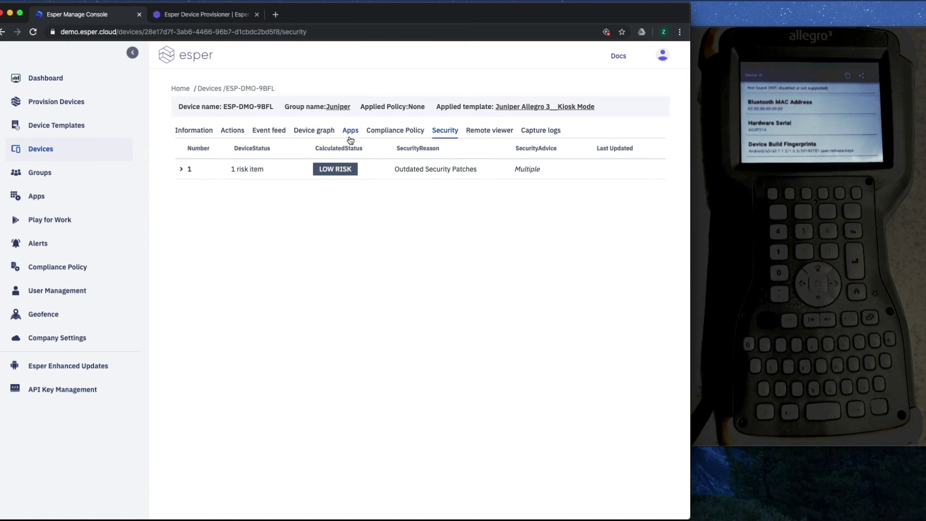
# Step: Return to ESP-DMO-9BFL's Actions tab after reviewing the one low-risk security item
pyautogui.click(231, 134)
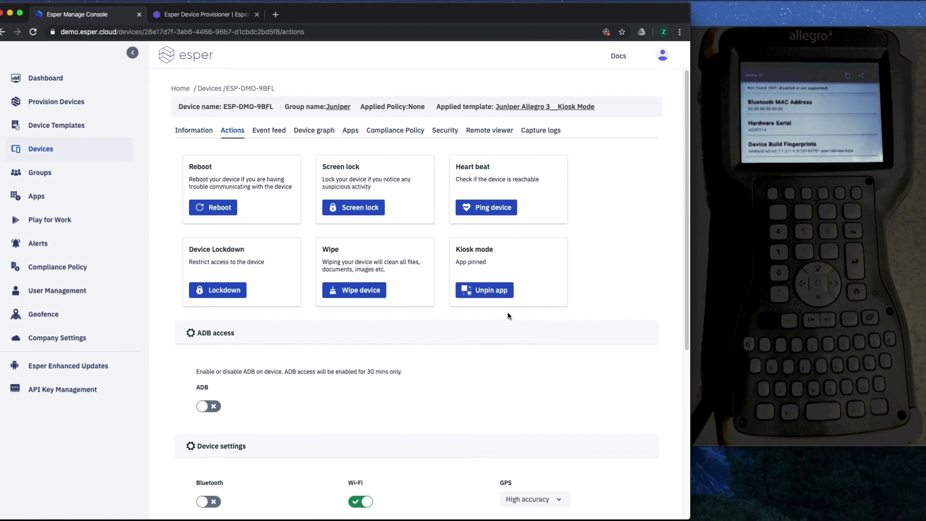
# Step: Unpin ESP-DMO-9BFL's kiosk app, switching it to multiapp mode, and show its Apps tab
pyautogui.click(492, 290)
pyautogui.click(434, 132)
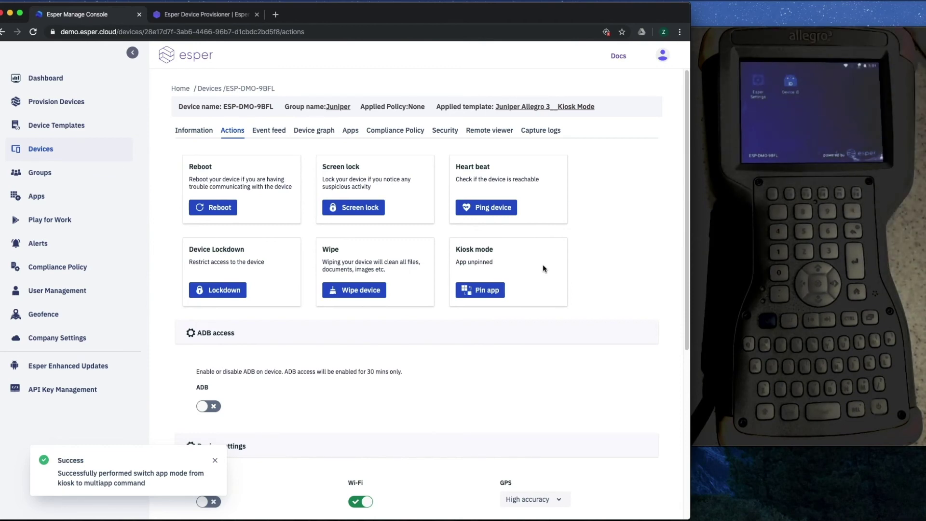
pyautogui.click(351, 130)
# Step: Install CPU-Z version 1.32 on ESP-DMO-9BFL through App actions
pyautogui.scroll(-4, 346, 274)
pyautogui.scroll(-2, 346, 273)
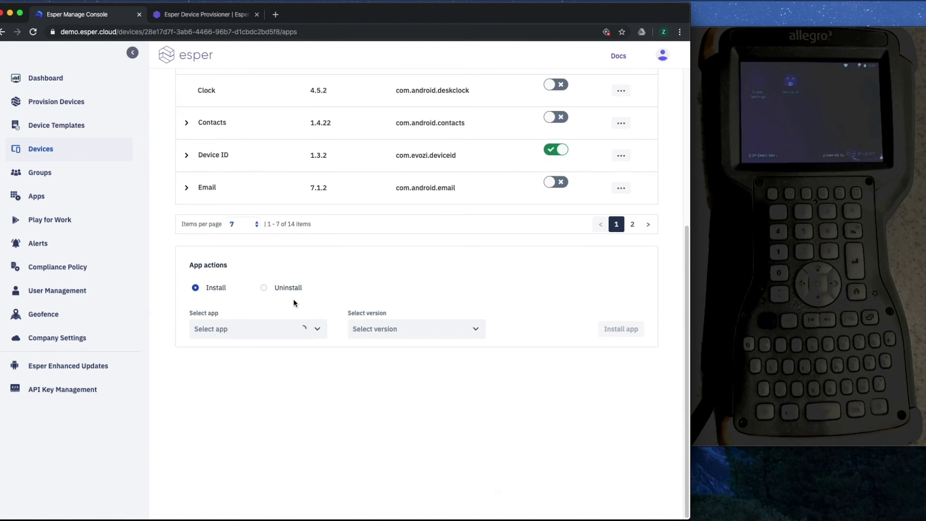
pyautogui.click(287, 332)
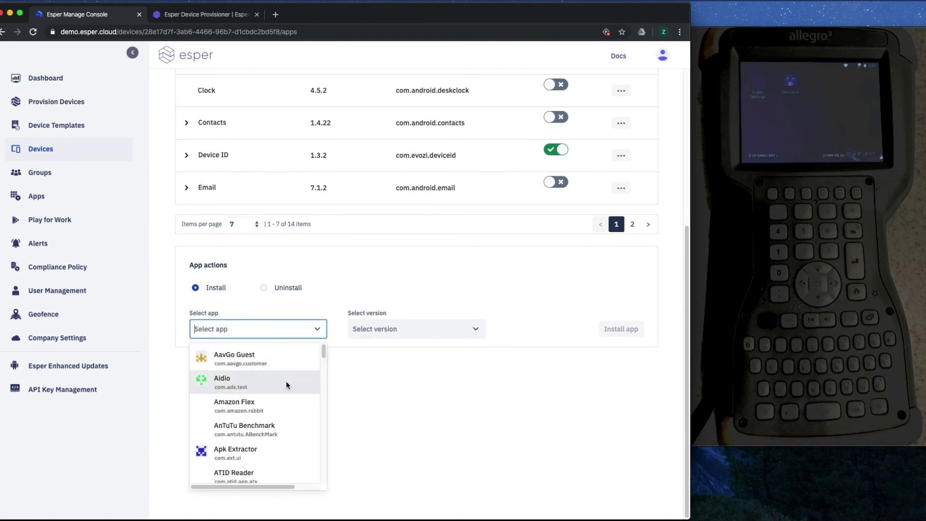
pyautogui.scroll(-5, 265, 395)
pyautogui.scroll(-5, 264, 398)
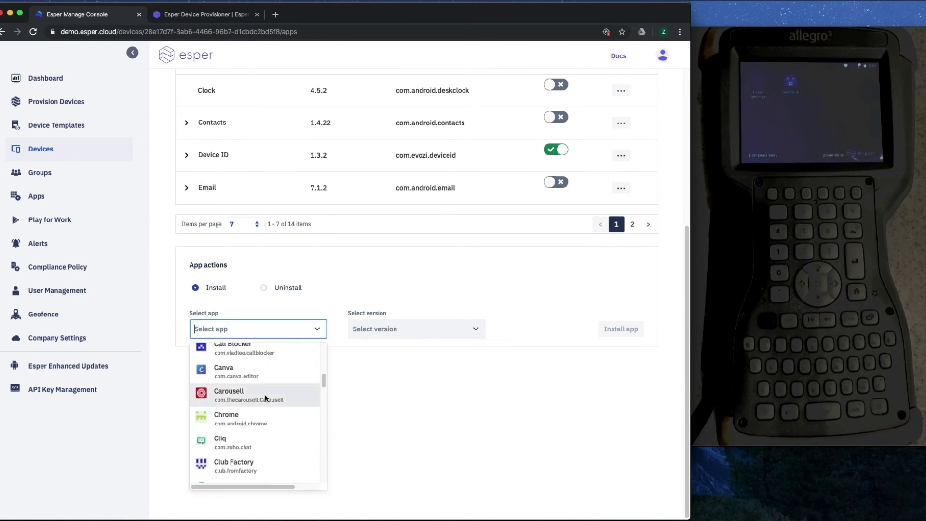
pyautogui.click(234, 405)
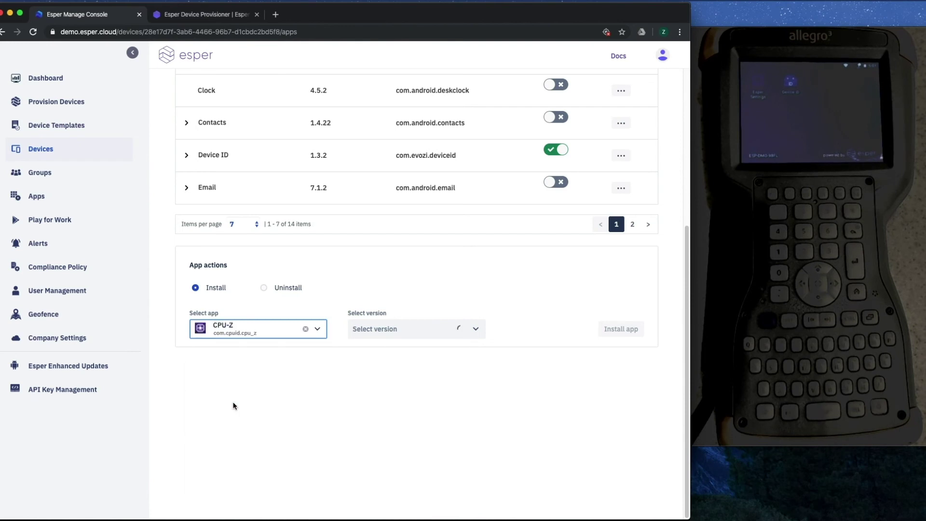
pyautogui.click(473, 330)
pyautogui.click(391, 354)
pyautogui.click(613, 328)
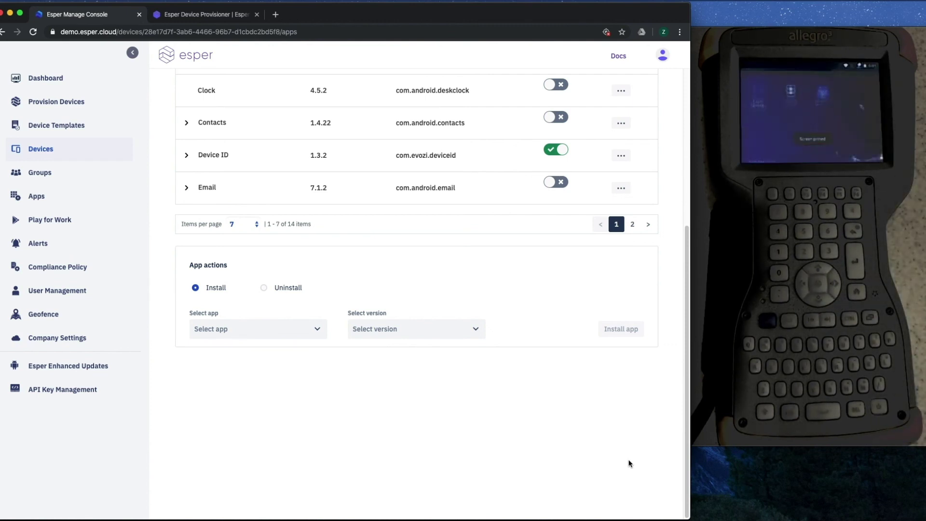
# Step: Pin ESP-DMO-9BFL's kiosk app again under Kiosk mode on the Actions tab
pyautogui.scroll(5, 629, 463)
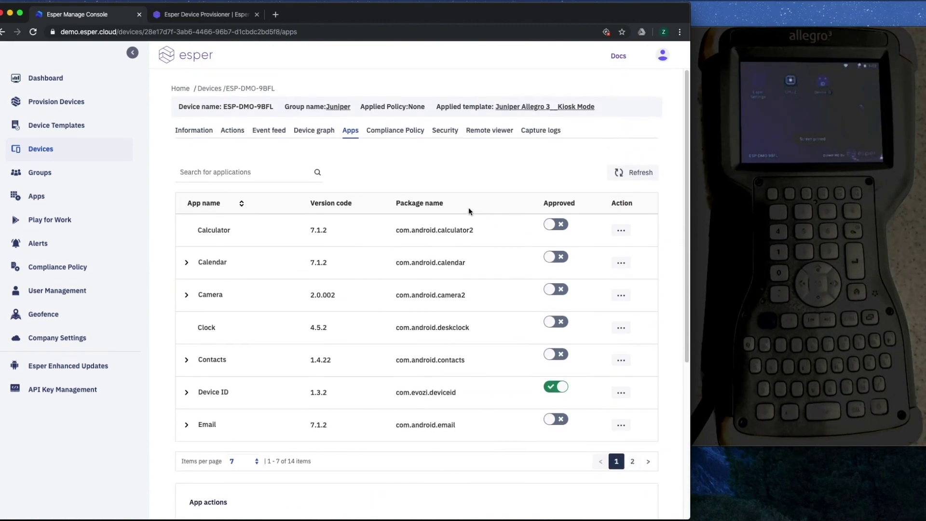
pyautogui.click(231, 130)
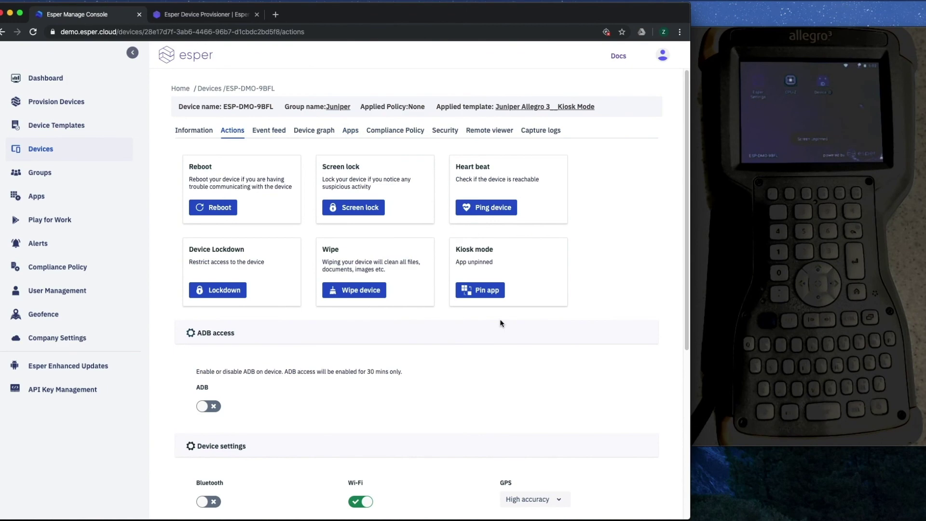
pyautogui.click(480, 290)
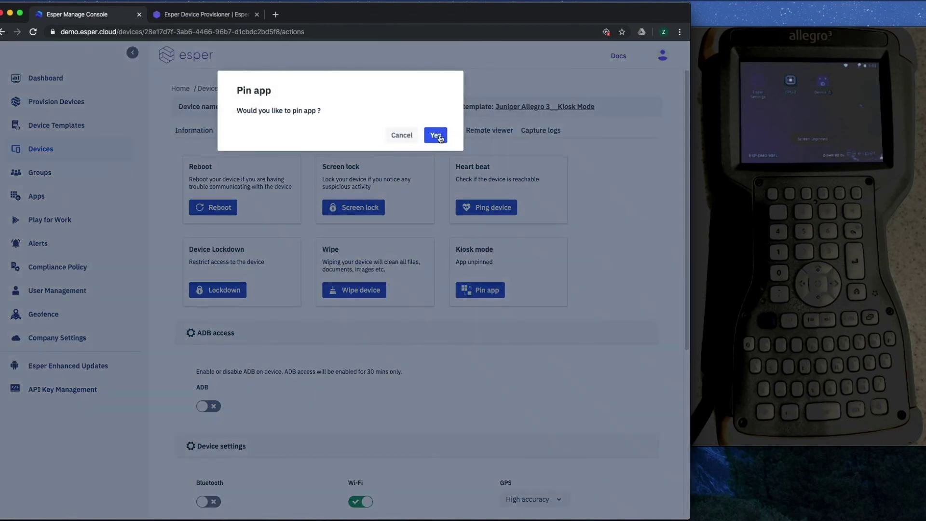
pyautogui.click(436, 136)
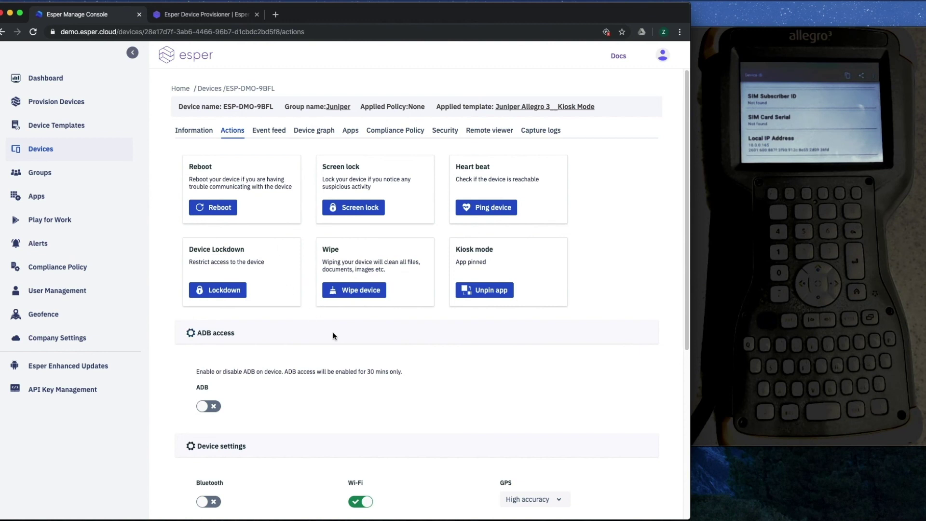
# Step: Wipe ESP-DMO-9BFL, including its external data, and confirm the wipe
pyautogui.click(355, 293)
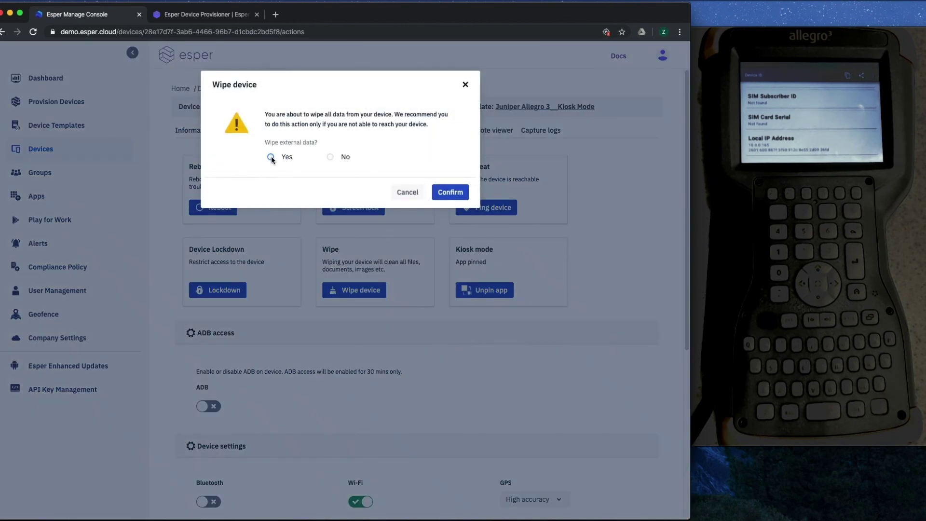
pyautogui.click(450, 192)
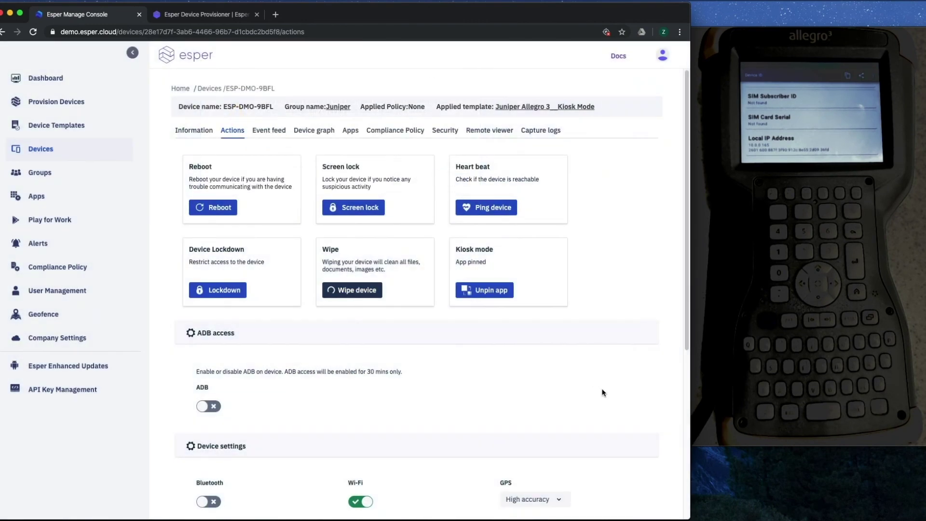